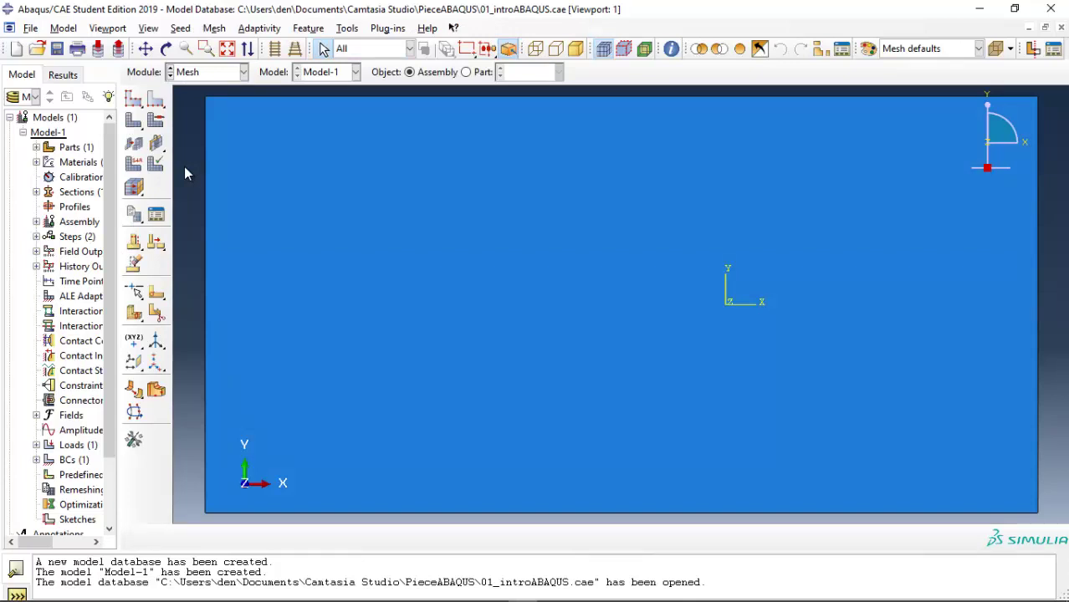
Step: Switch meshing from the assembly to part MaPiece and seed it with an approximate global size of 4, keeping the default curvature control
left_click(133, 101)
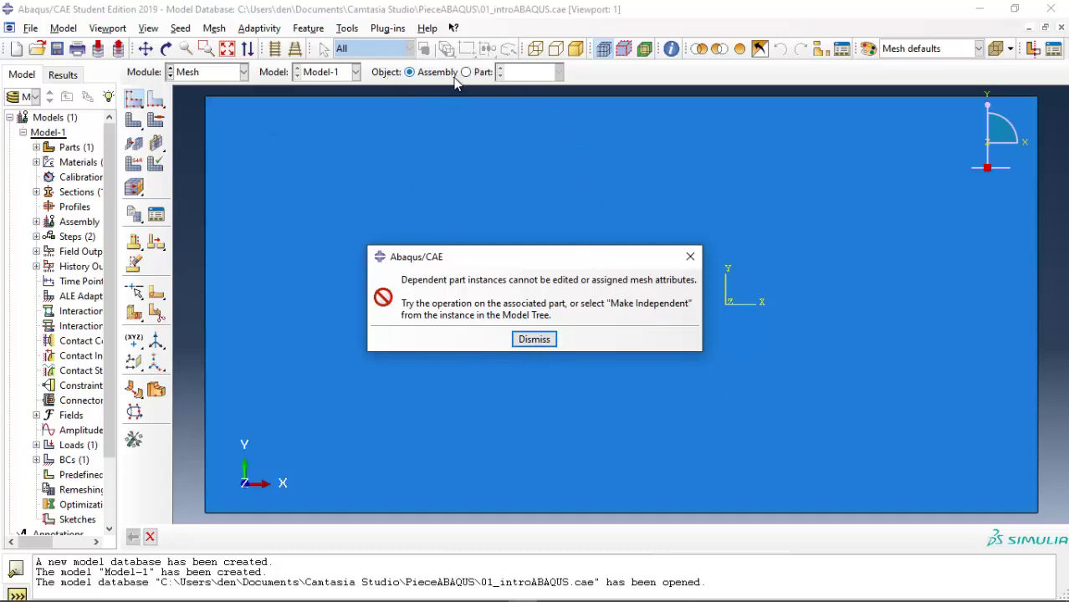
left_click(537, 341)
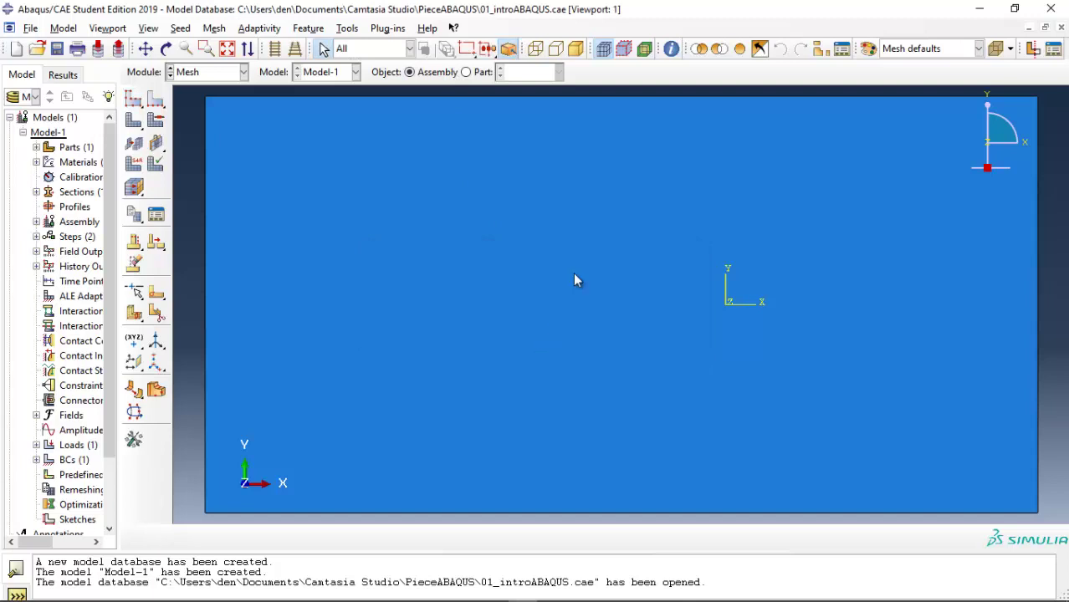
left_click(466, 72)
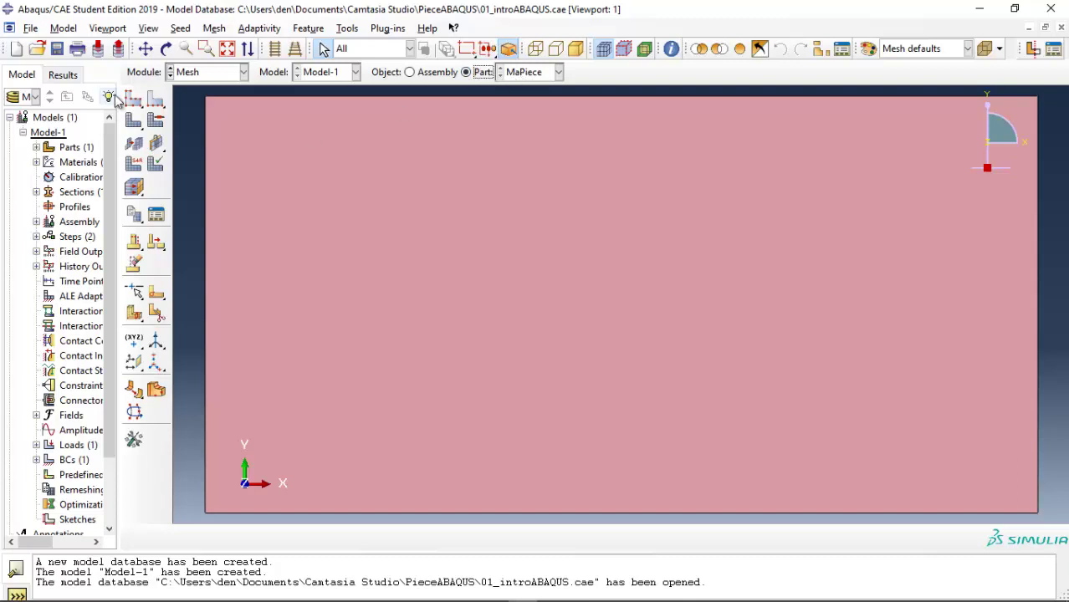
left_click(133, 99)
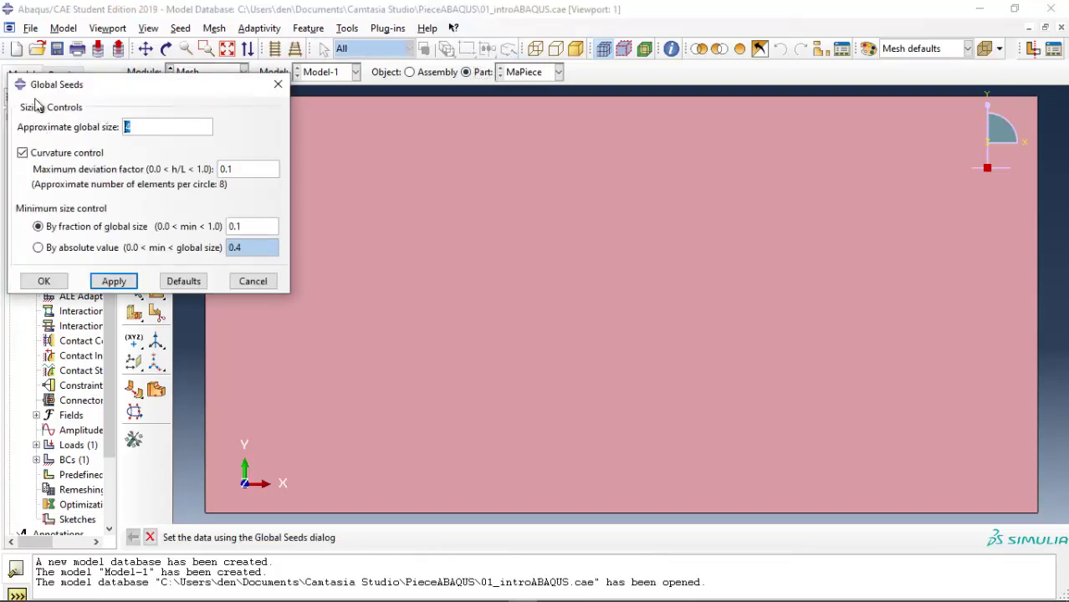
left_click_drag(116, 87, 341, 104)
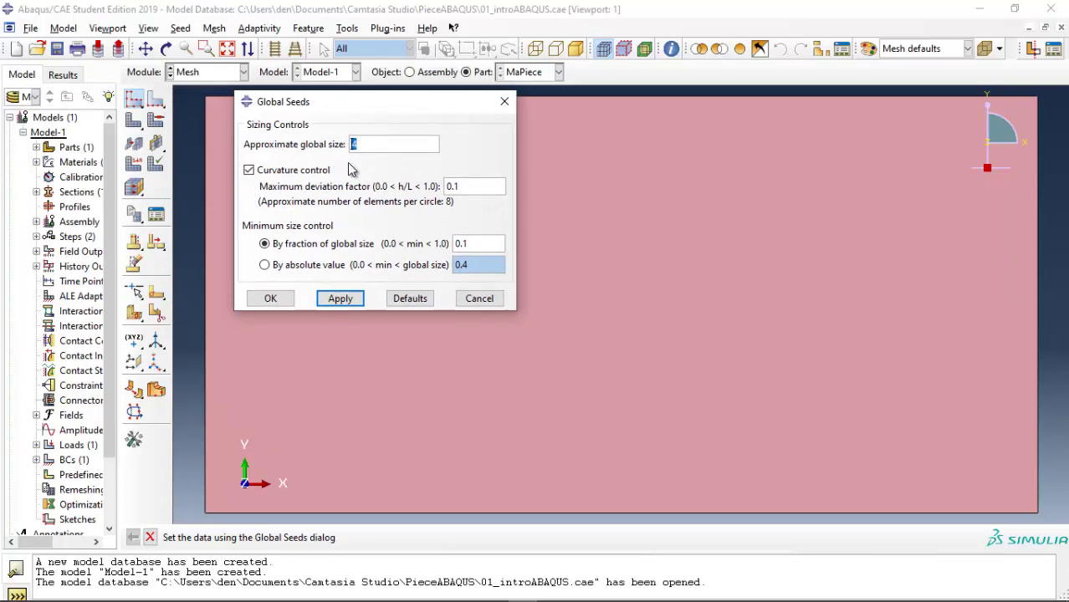
left_click(271, 300)
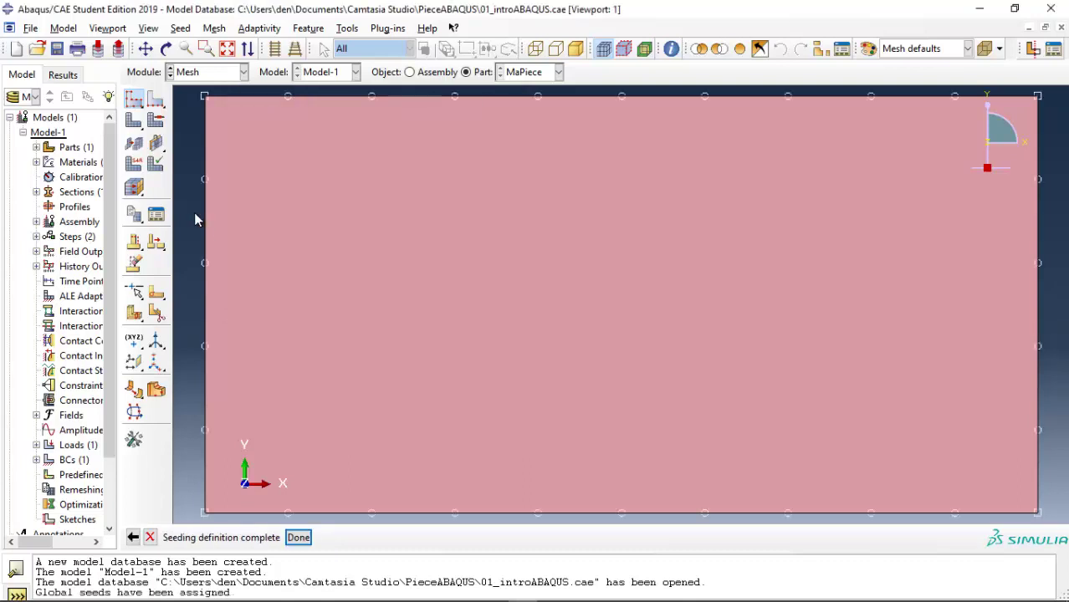
Step: Set the part's mesh controls to the Structured technique with the Quad-dominated element shape
left_click(157, 123)
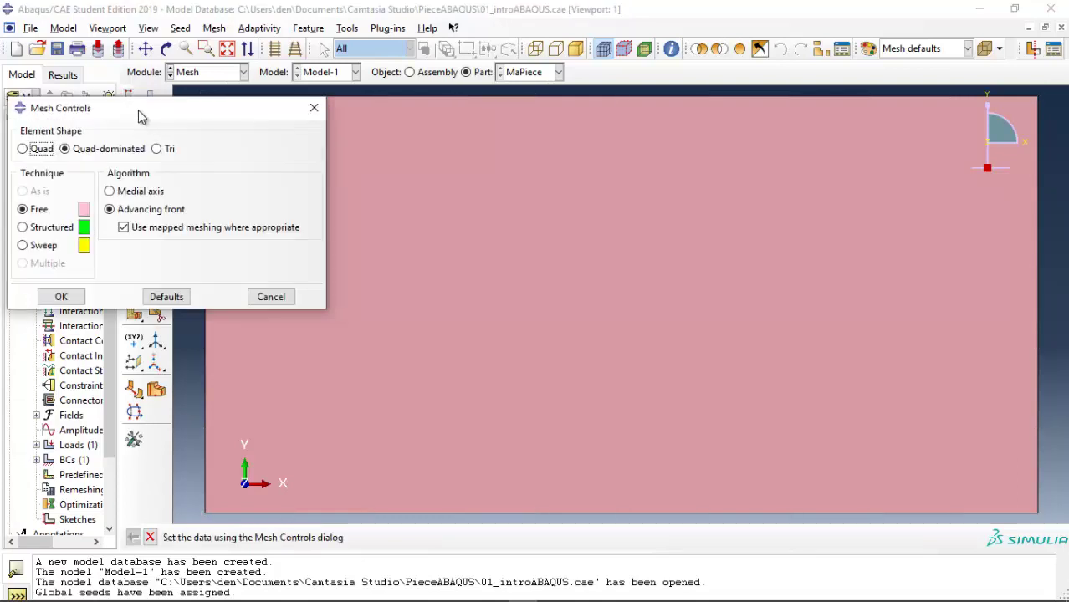
left_click_drag(138, 109, 387, 113)
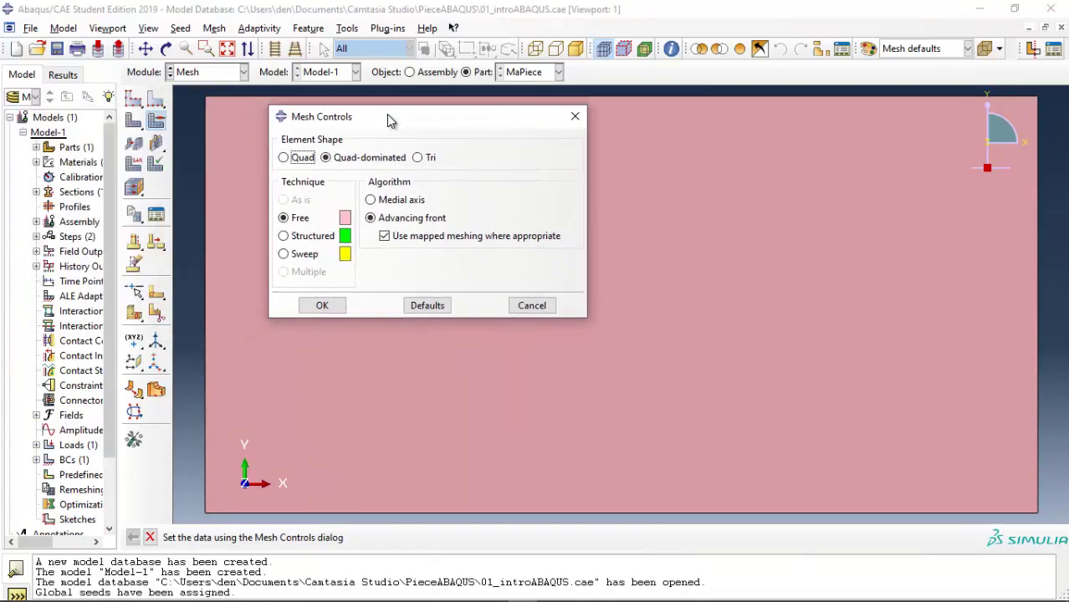
left_click(293, 237)
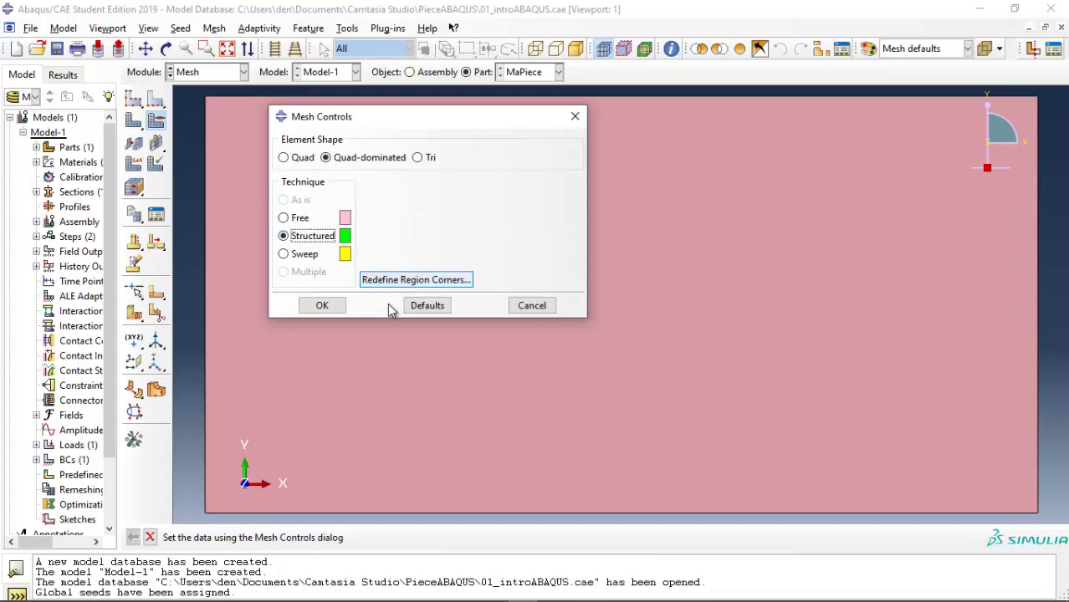
left_click(321, 306)
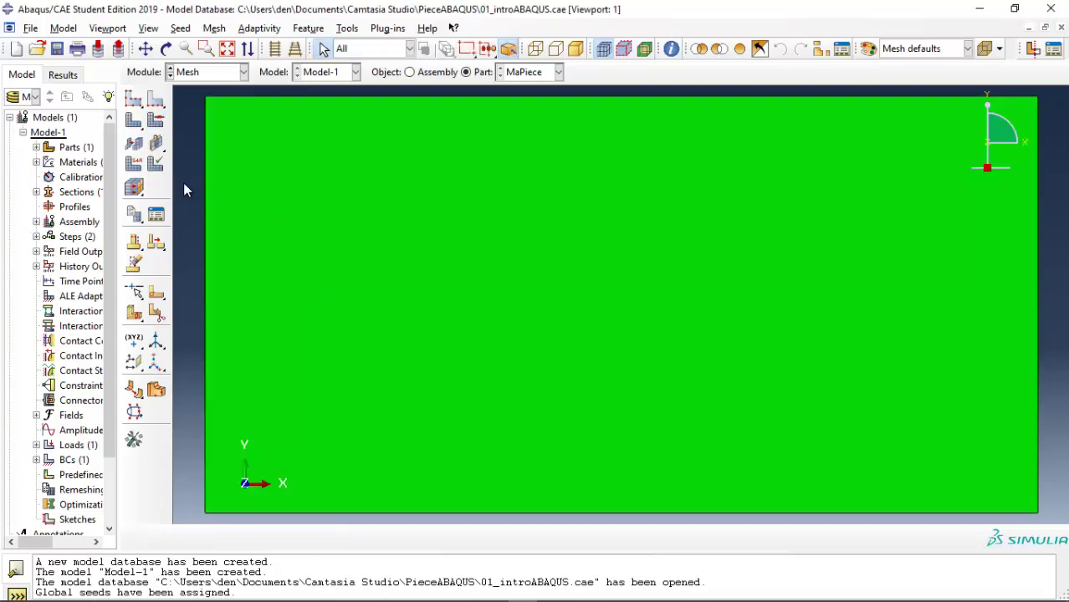
Step: Assign Standard linear quad elements without reduced integration (CPS4) to the whole face and mesh the part
left_click(135, 165)
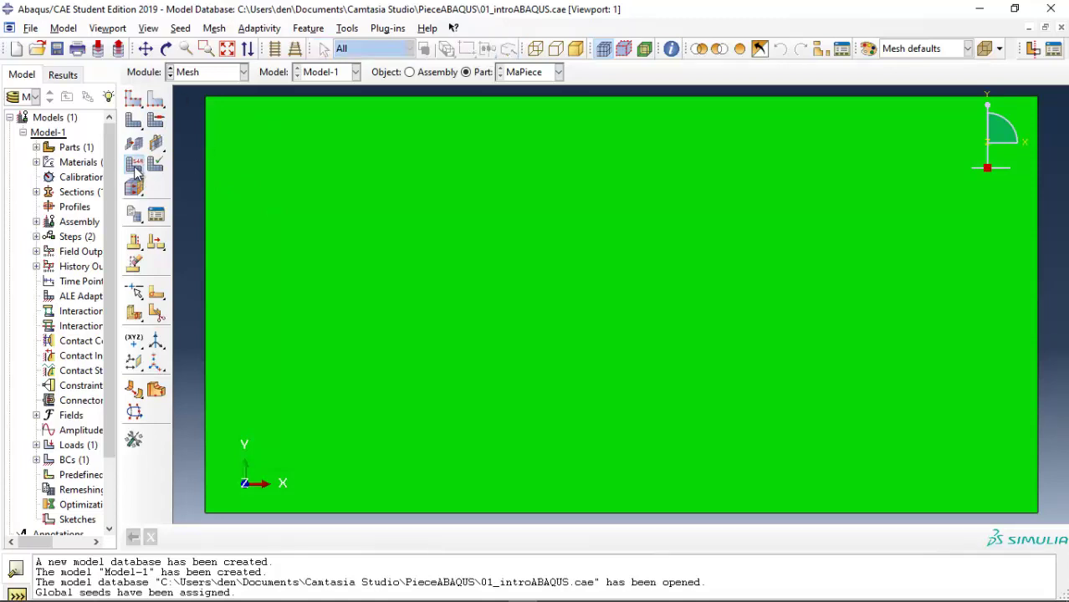
left_click(526, 351)
left_click(475, 538)
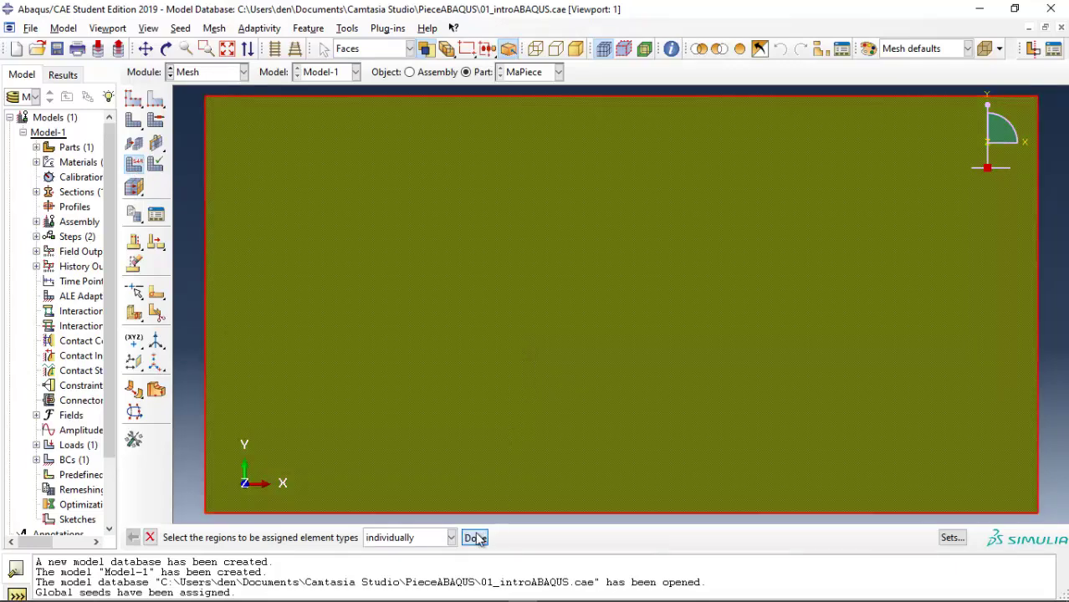
left_click_drag(178, 142, 513, 105)
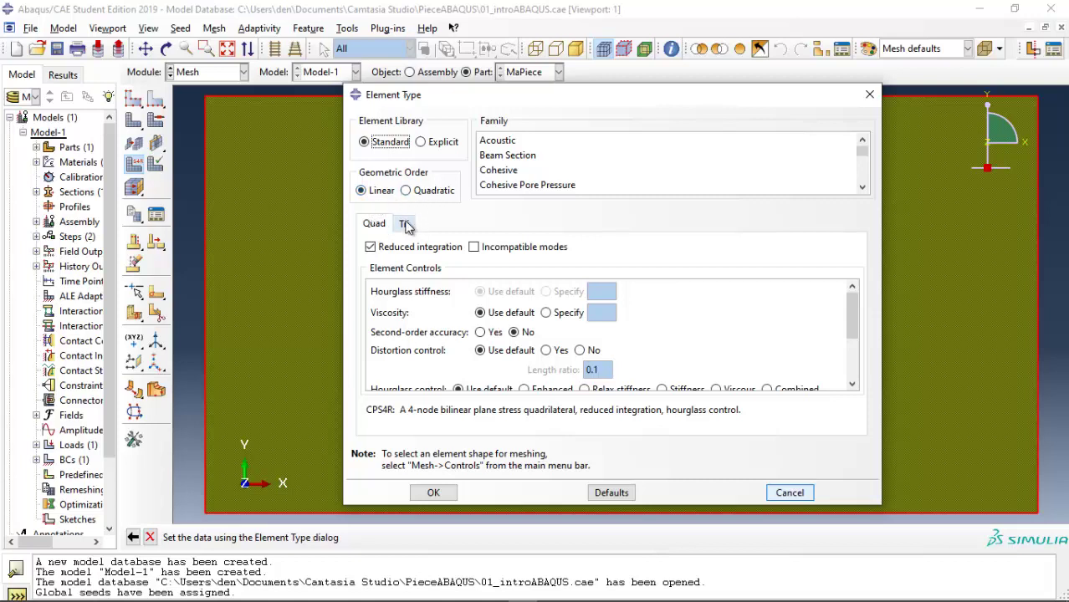
left_click(405, 224)
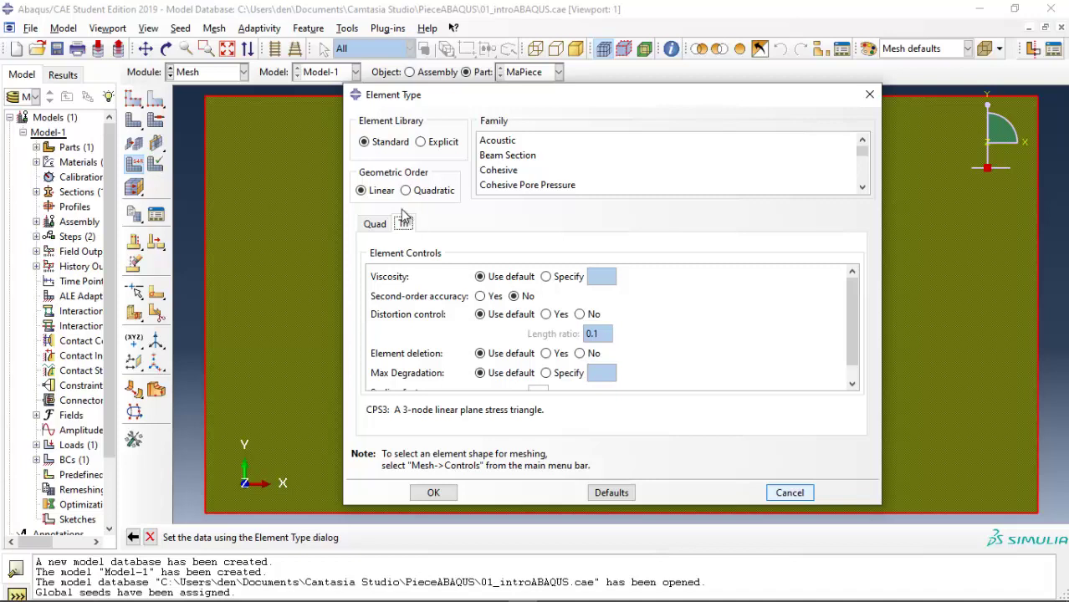
left_click(373, 224)
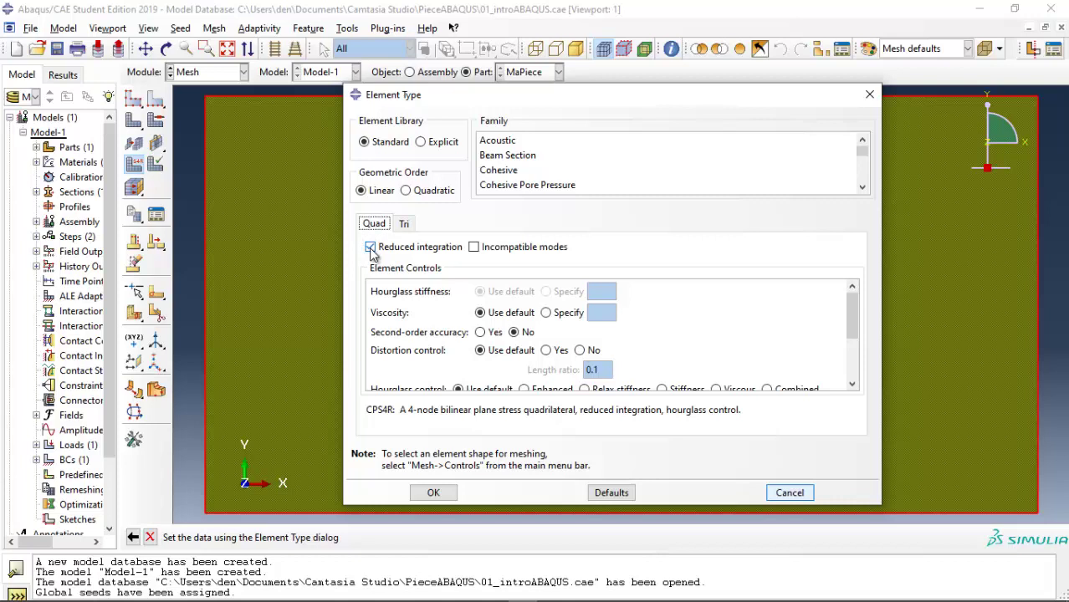
left_click(370, 248)
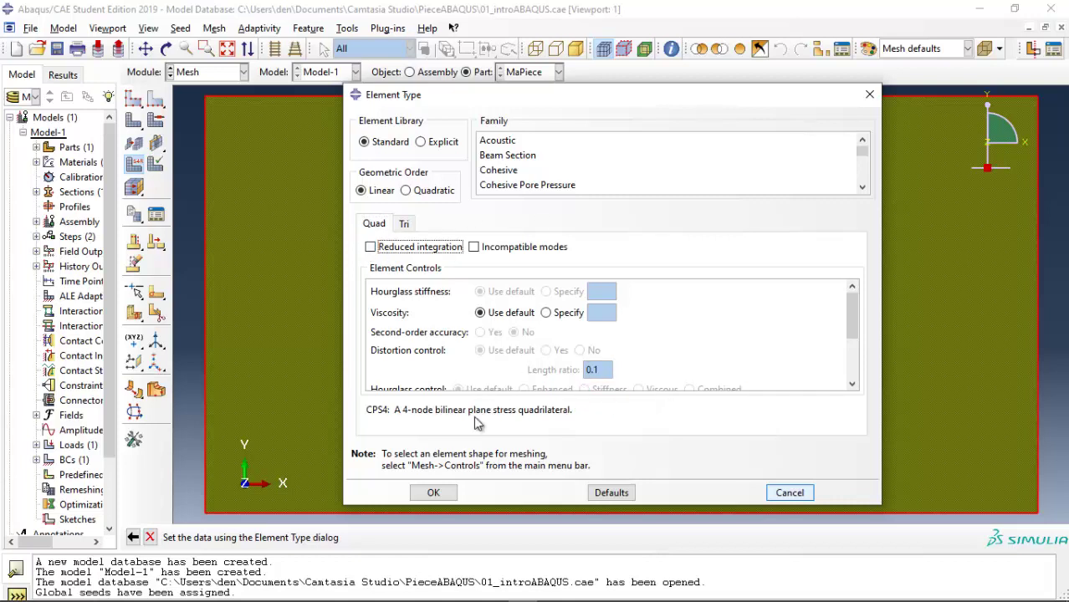
left_click(431, 493)
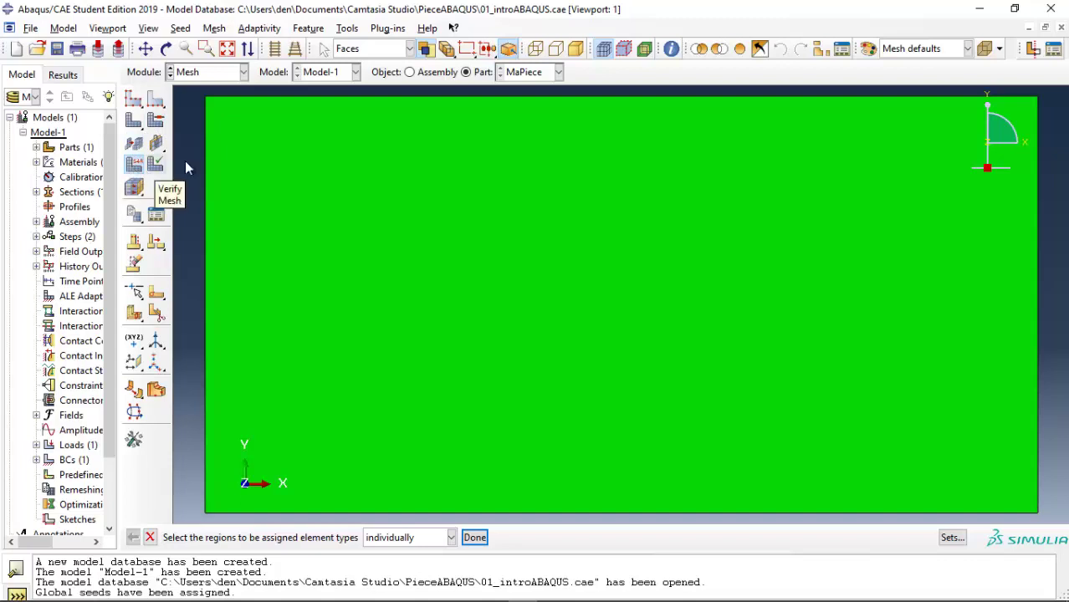
left_click(136, 123)
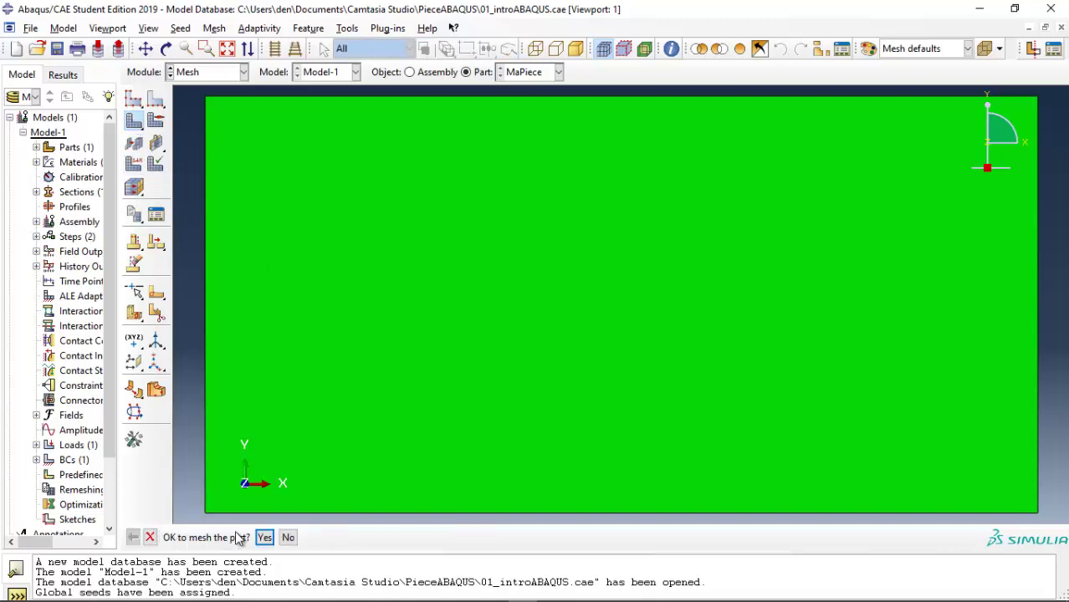
left_click(262, 537)
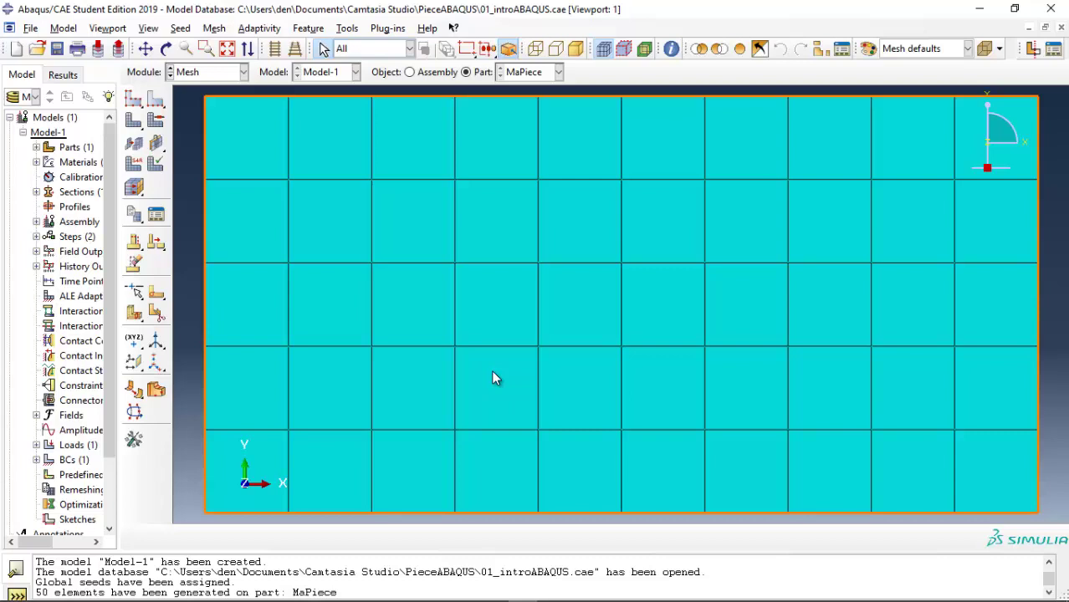
Step: In the Job module, create a full-analysis job named MapieceLin from Model-1 with the default submission settings
left_click(242, 74)
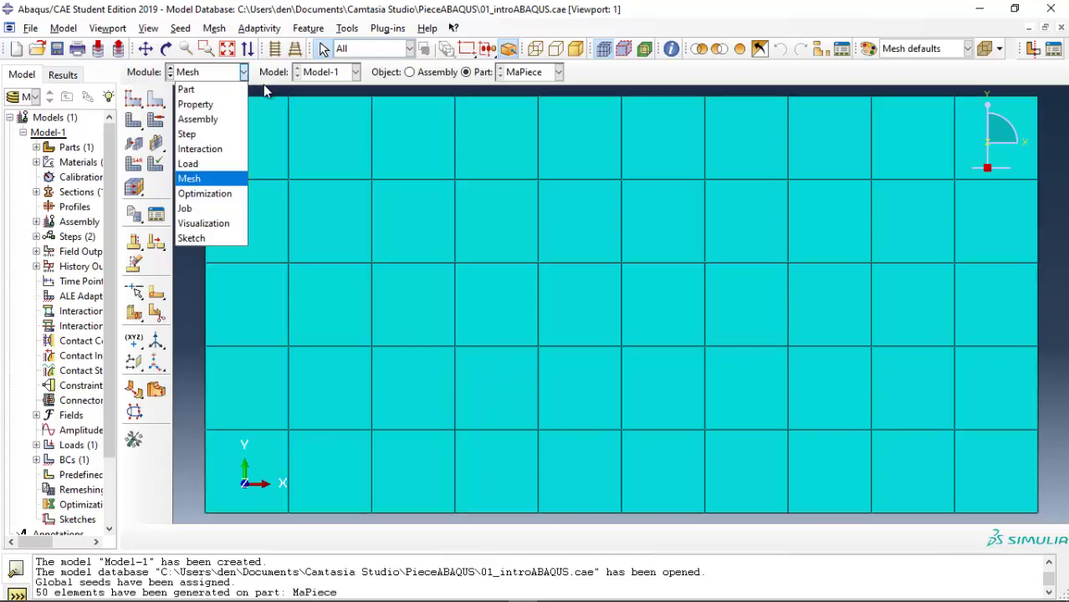
left_click(207, 211)
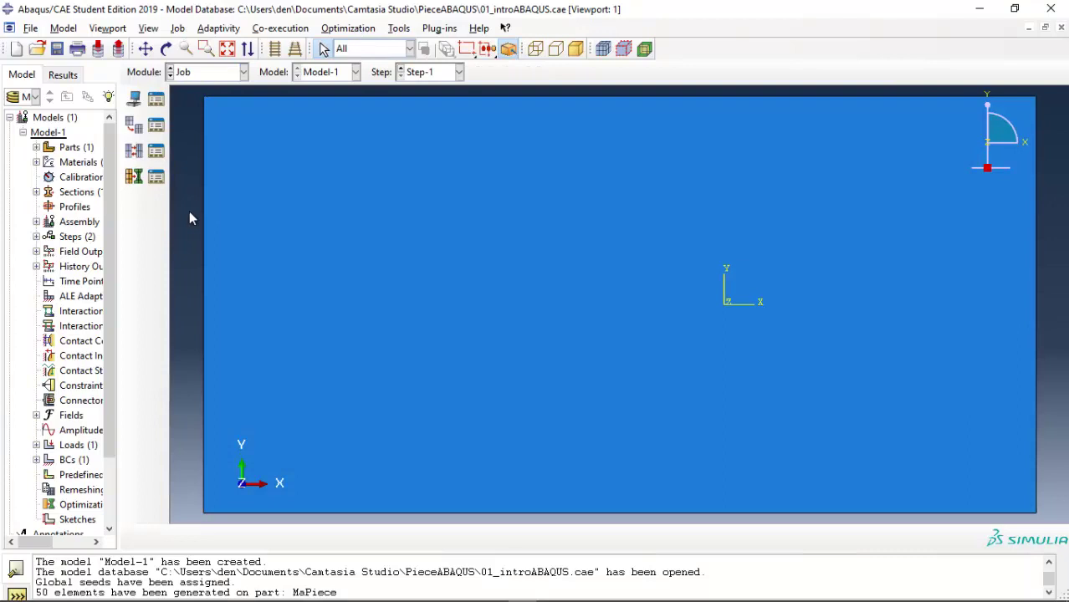
left_click(134, 101)
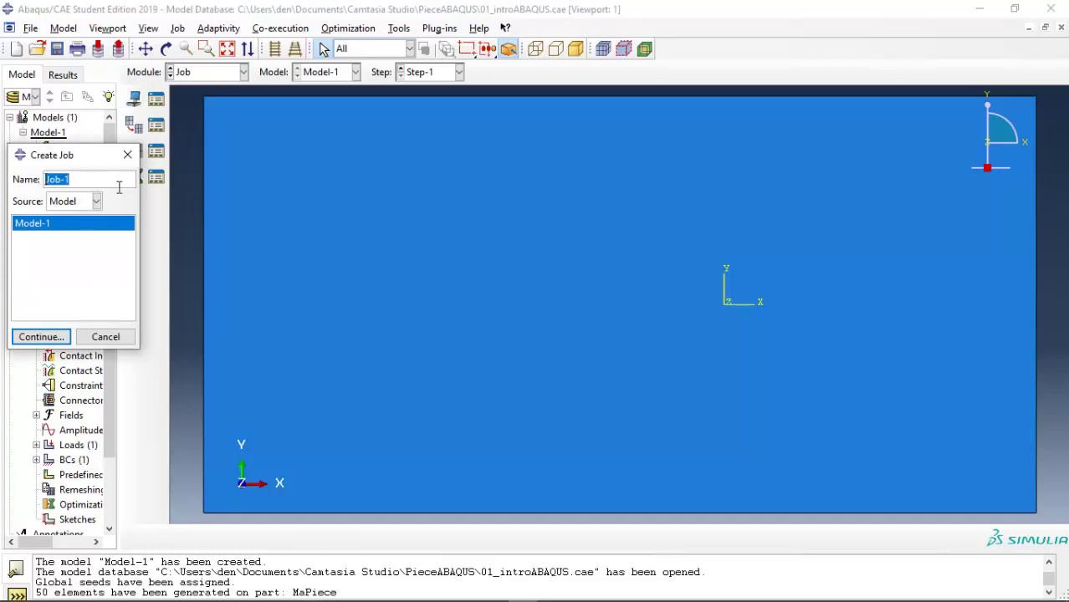
type("MapieceLin")
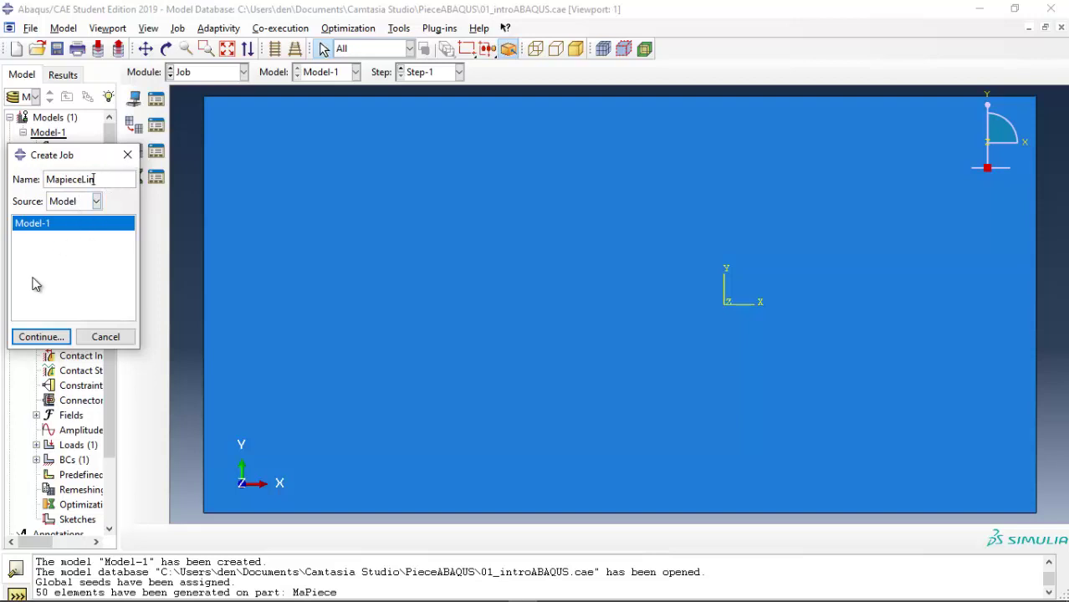
left_click(35, 339)
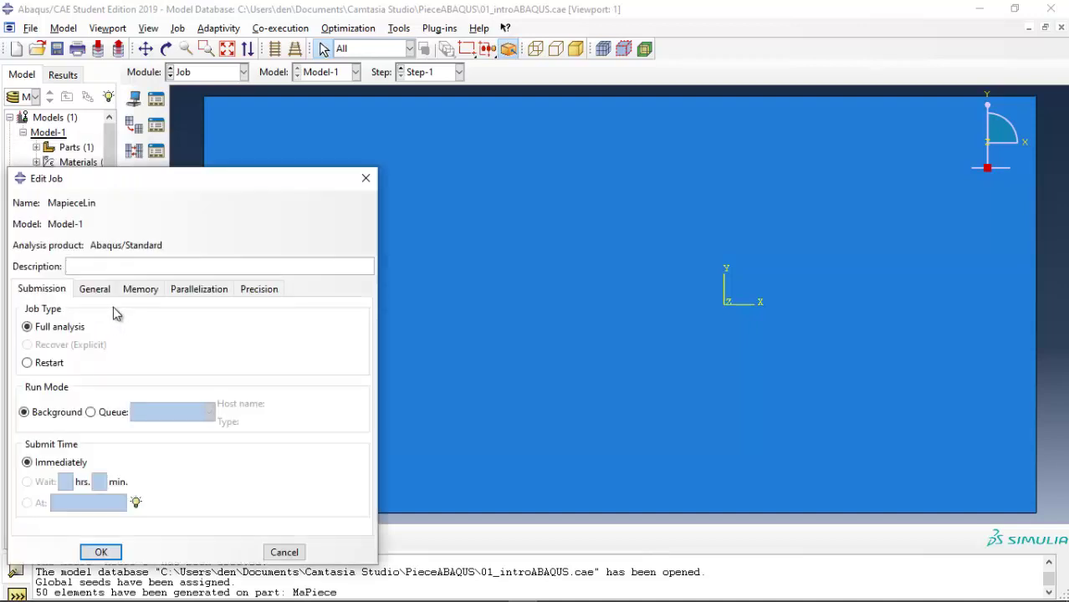
left_click_drag(121, 184, 185, 119)
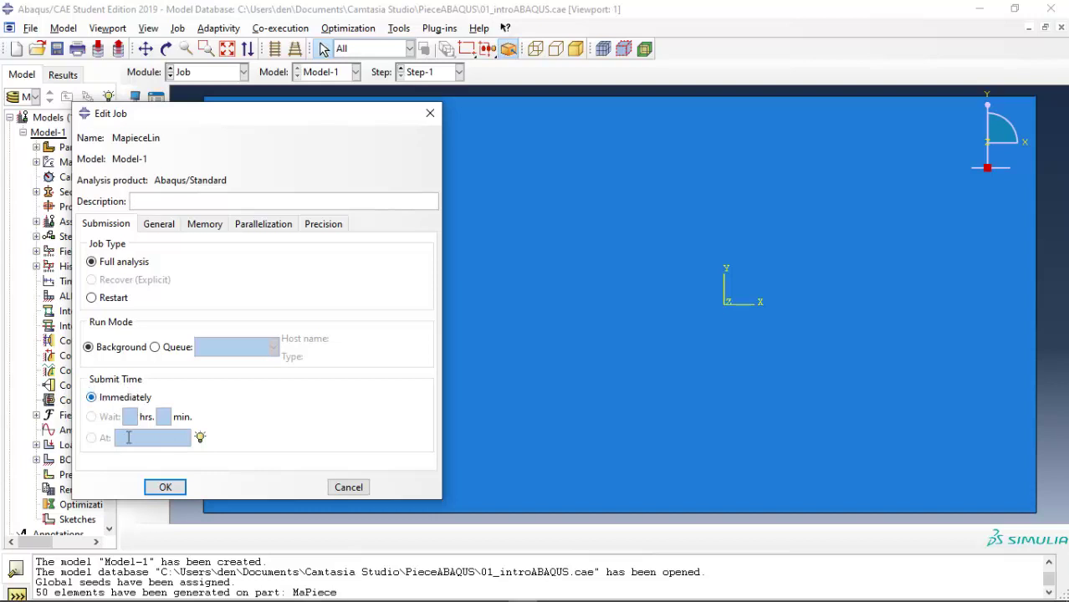
left_click(159, 486)
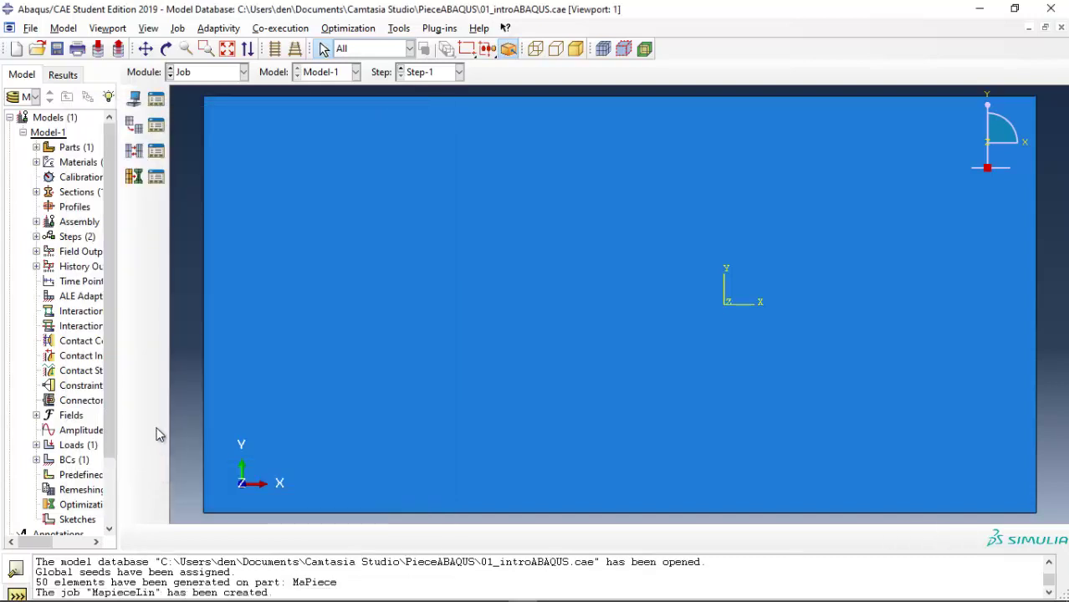
Step: Run a data check on the MapieceLin job from the Job Manager
left_click(158, 99)
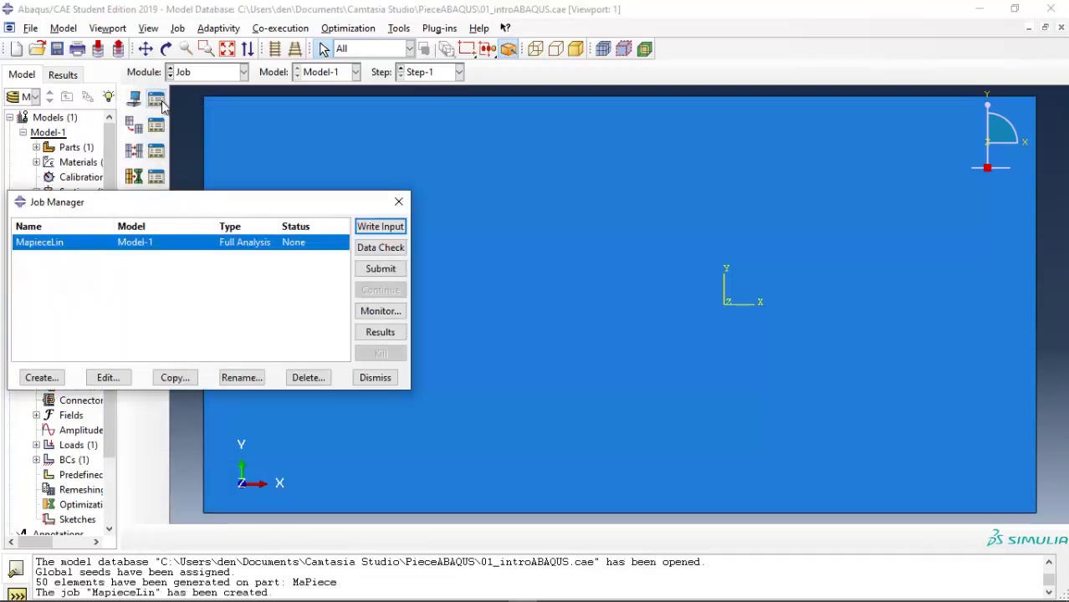
left_click_drag(159, 205, 361, 136)
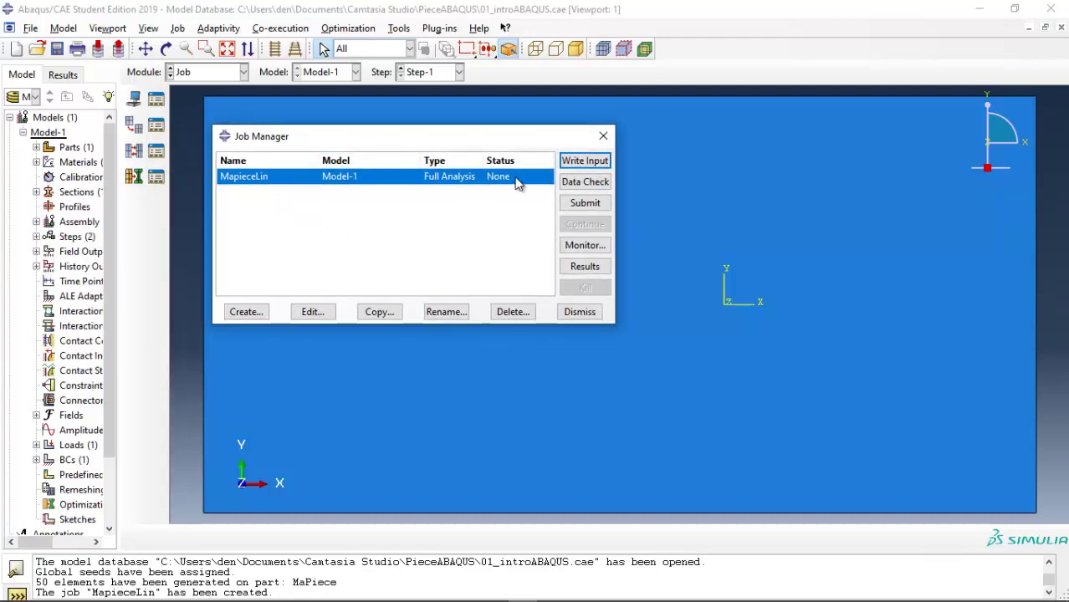
left_click(585, 184)
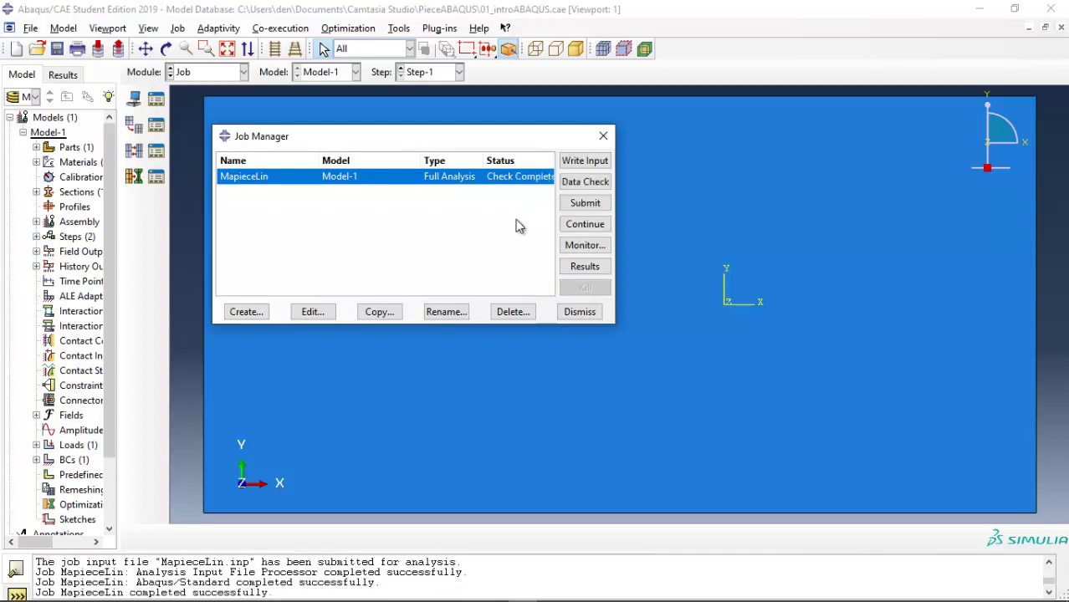
Step: Submit the MapieceLin job for analysis, overwriting its existing job files
left_click(584, 206)
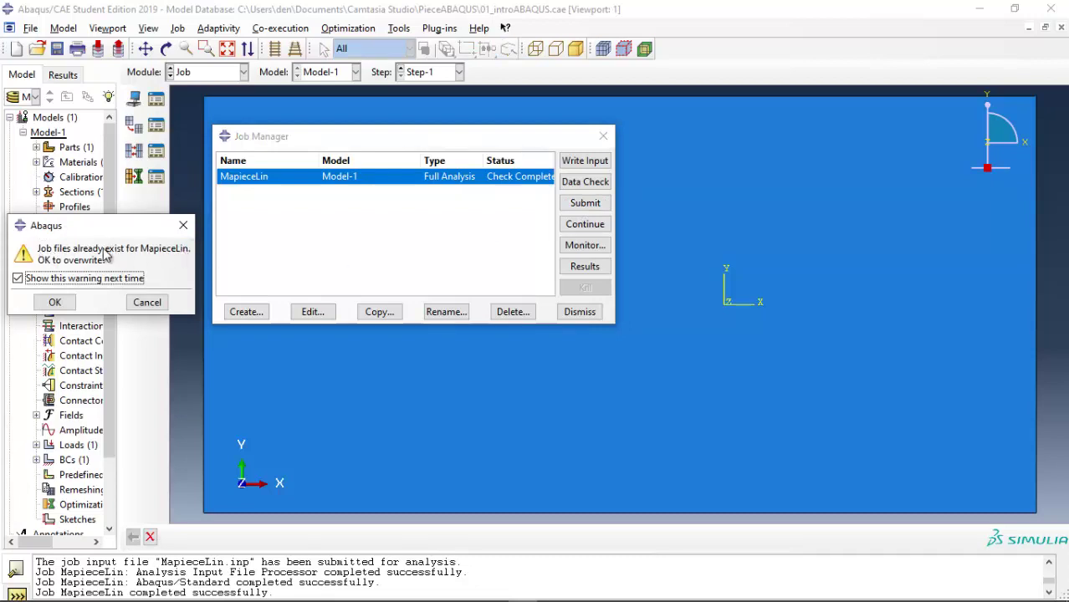
left_click(55, 304)
left_click(54, 305)
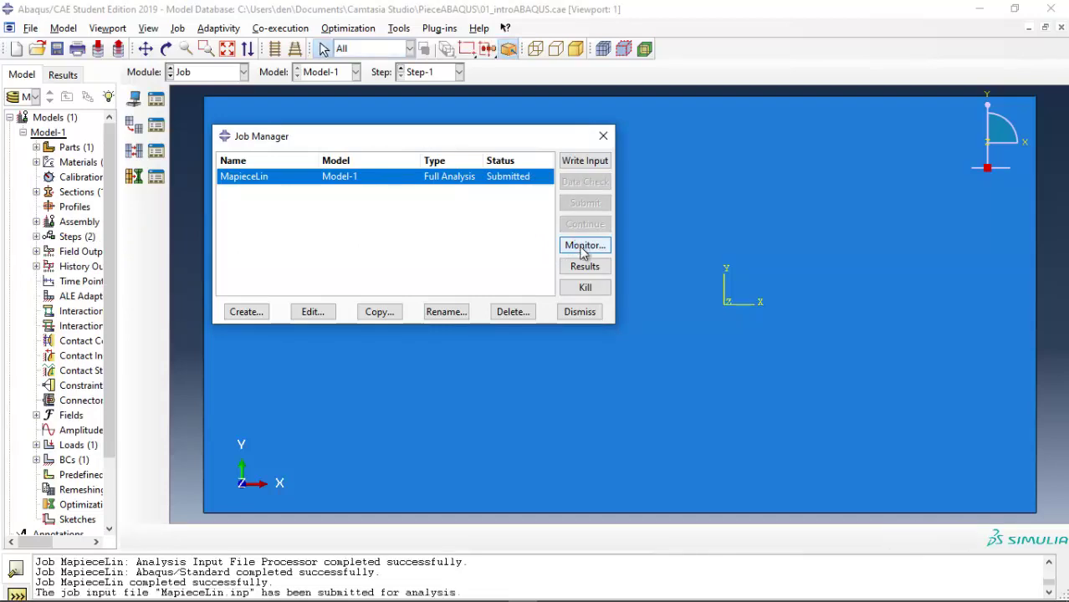
Step: Monitor the MapieceLin analysis and review its errors, warnings and log
left_click(583, 247)
left_click_drag(294, 251, 325, 143)
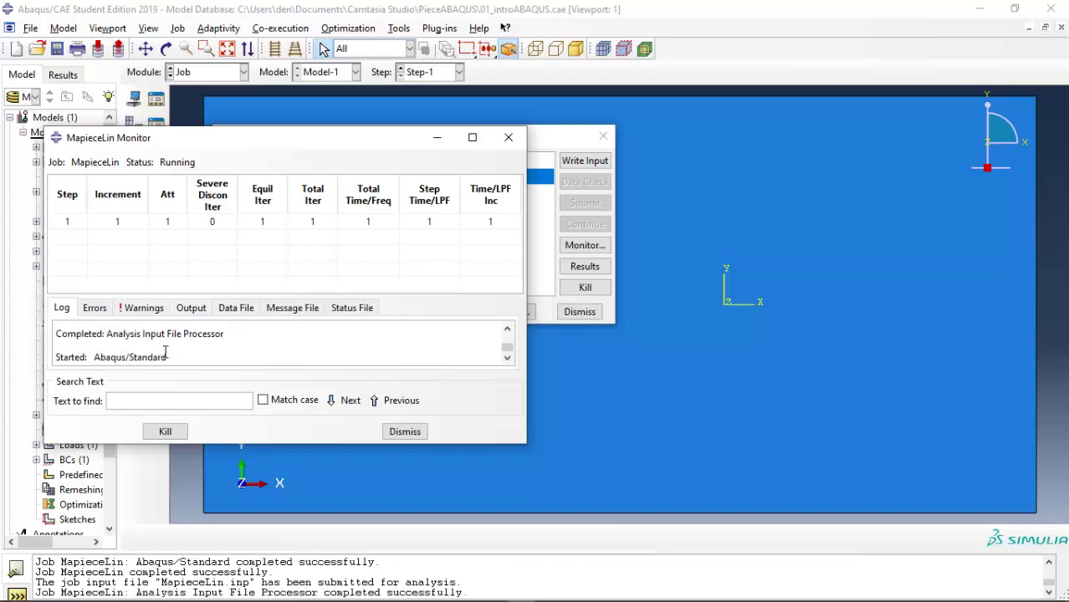
left_click(95, 309)
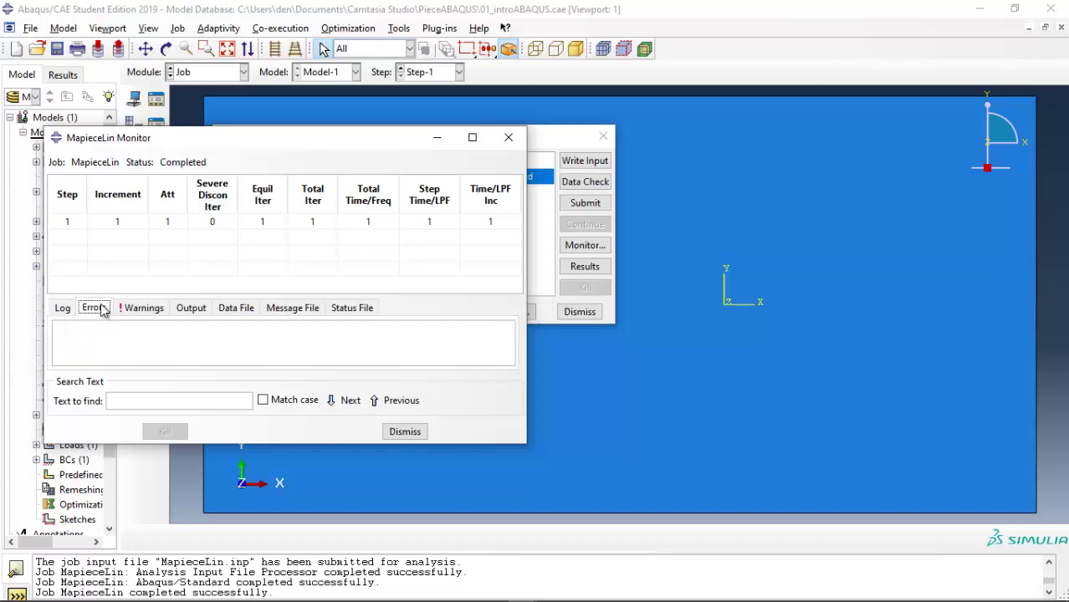
left_click(146, 310)
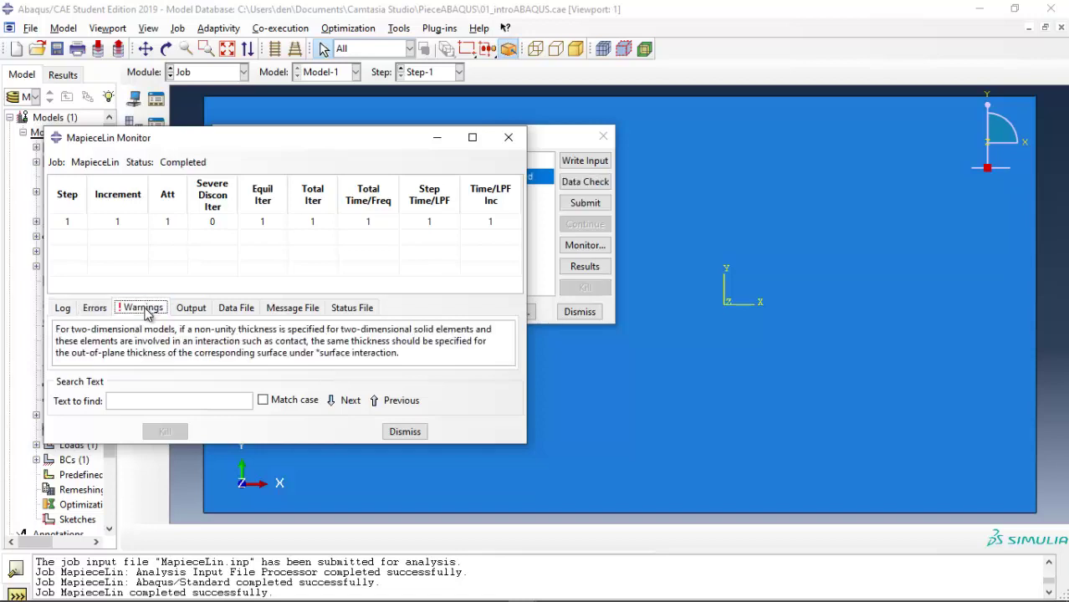
left_click(65, 310)
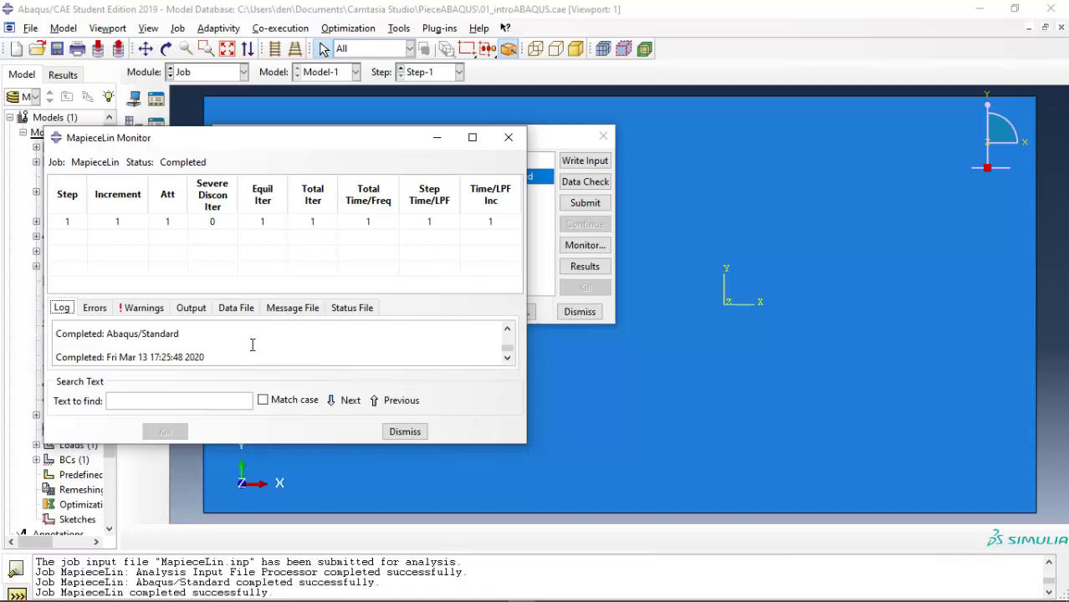
Step: Close the MapieceLin monitor and open the job's results in the Visualization module
left_click(405, 432)
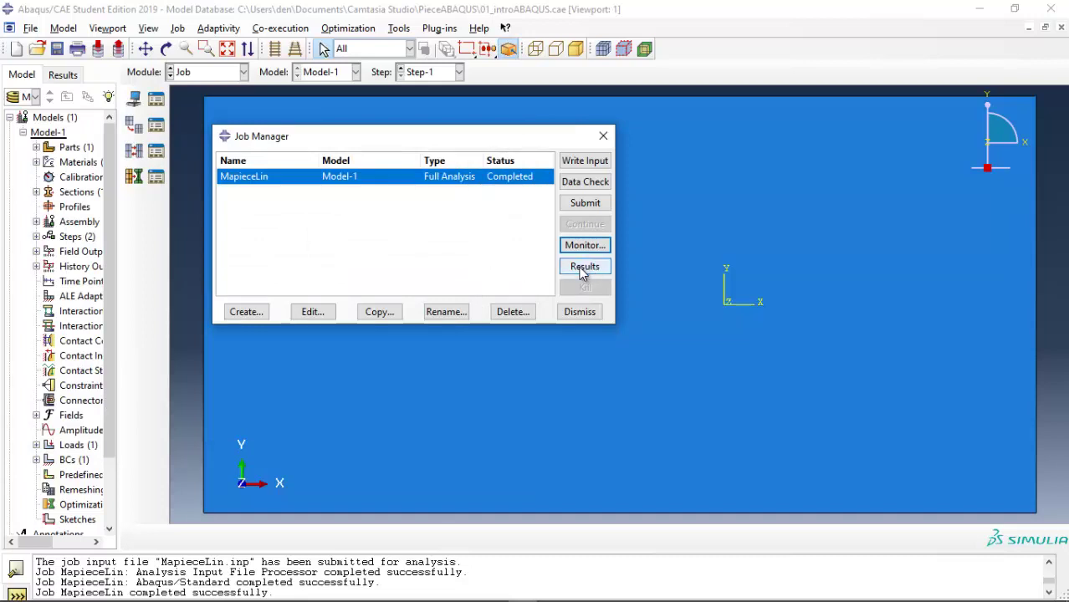
left_click(583, 269)
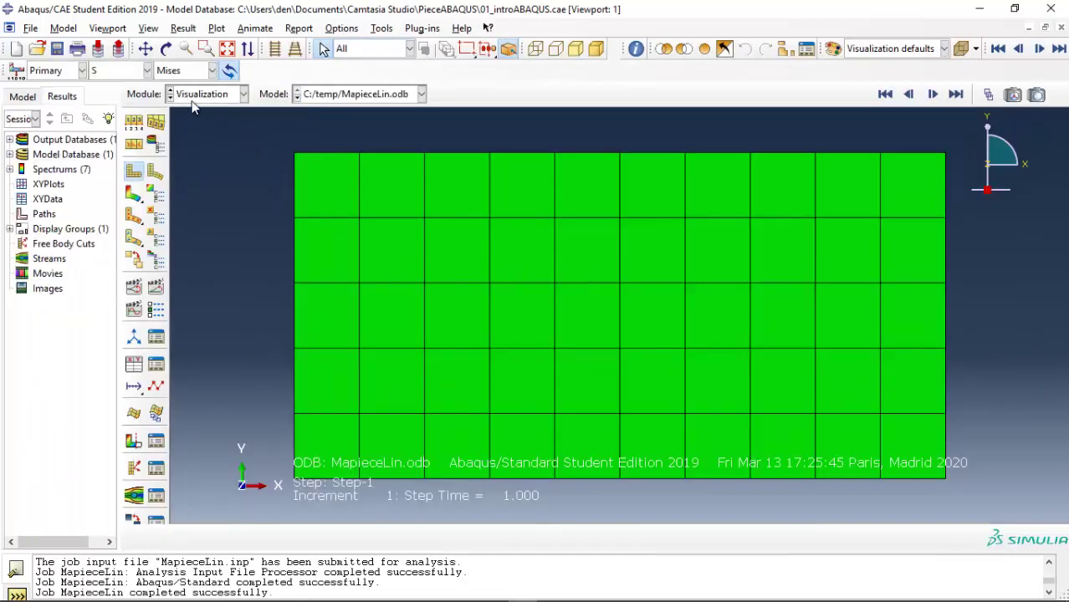
left_click(245, 94)
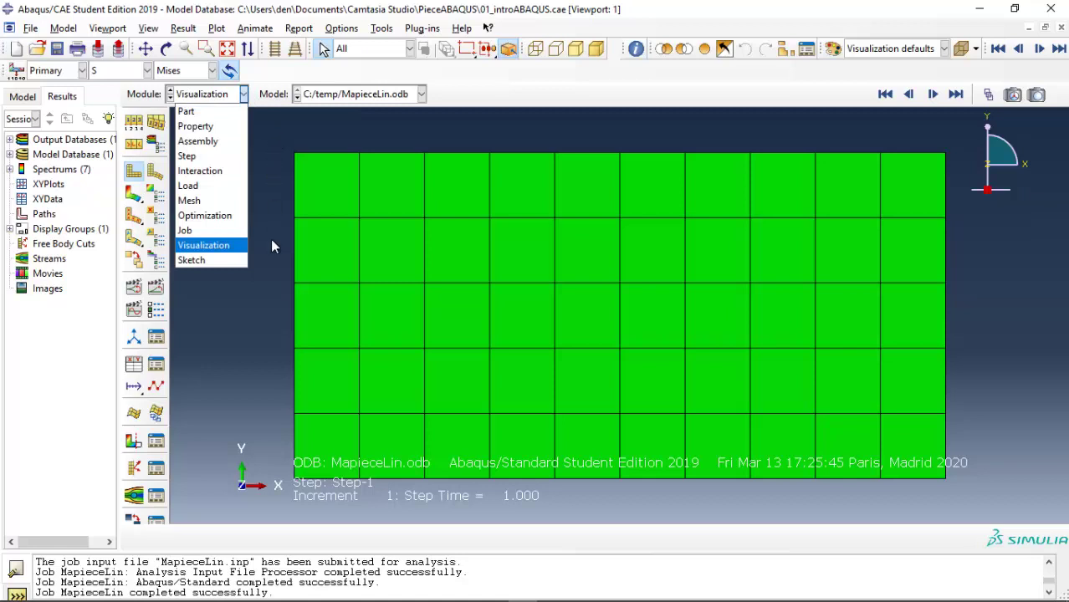
left_click(214, 312)
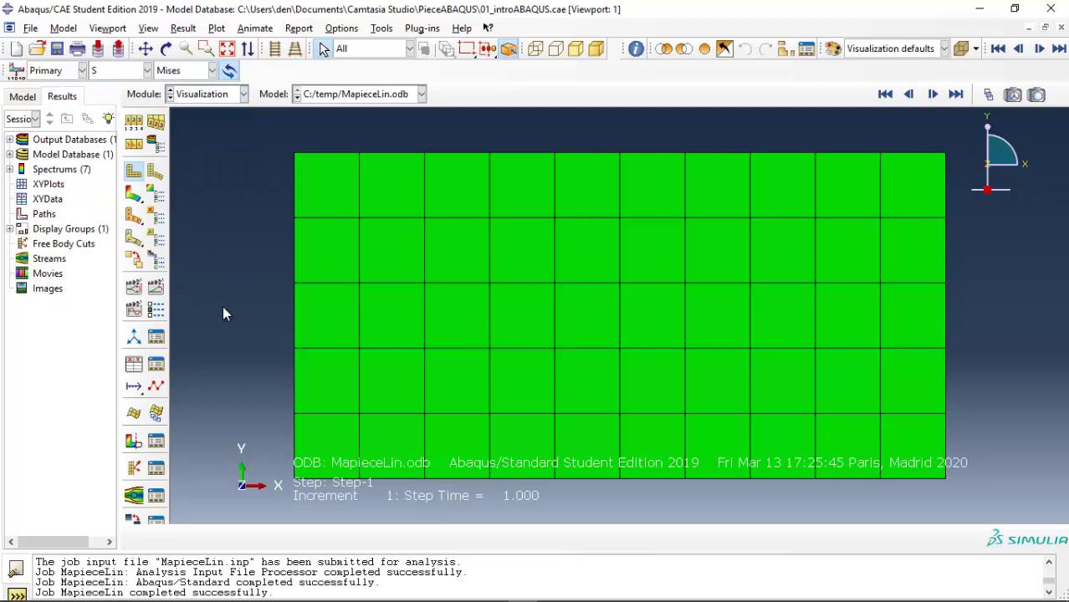
Step: Plot the deformed shape of the meshed plate, and display the von Mises stress contours on it
left_click(155, 172)
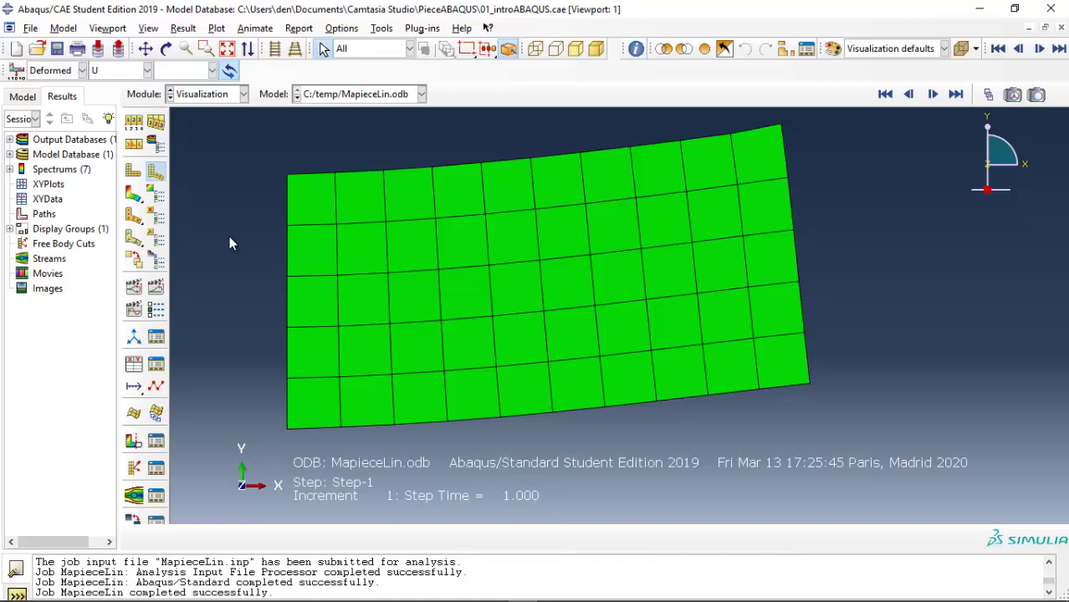
left_click(133, 195)
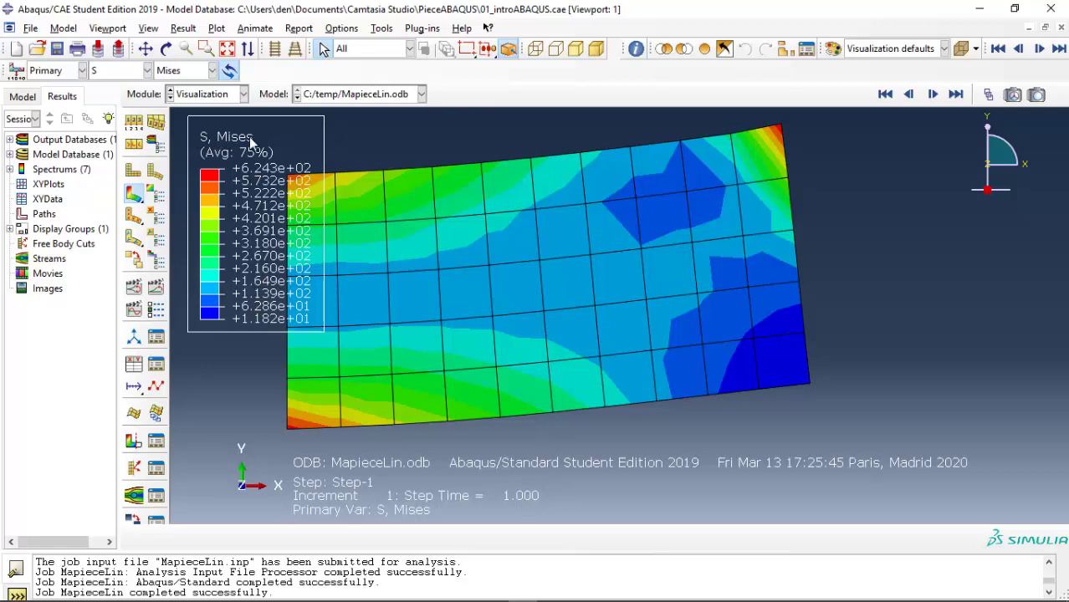
Step: View the stress contours on the deformed plate for components S11, S22 and S33 in turn
left_click(212, 70)
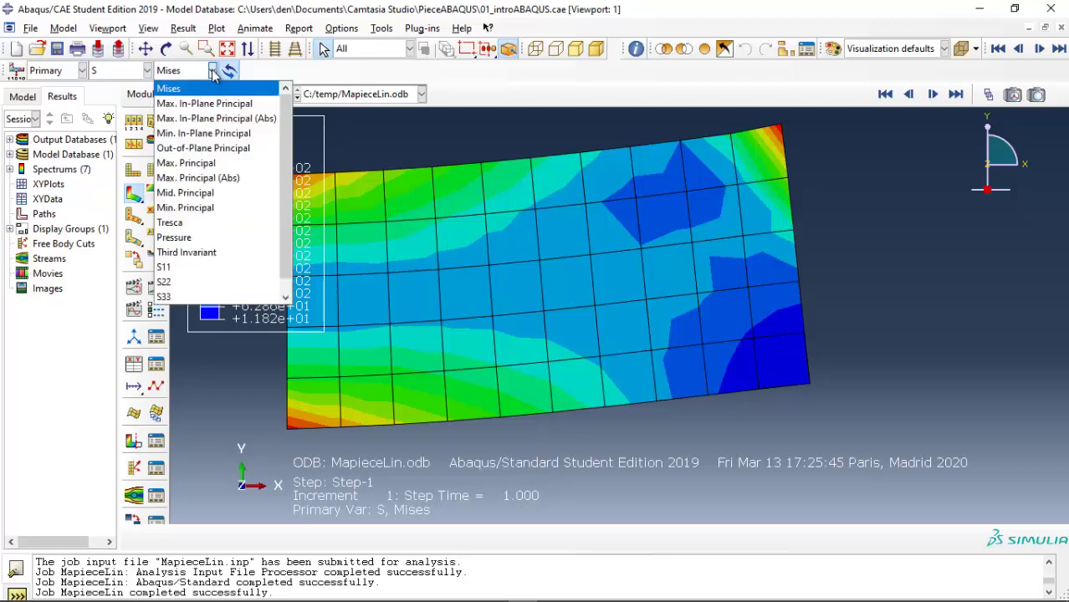
left_click(199, 267)
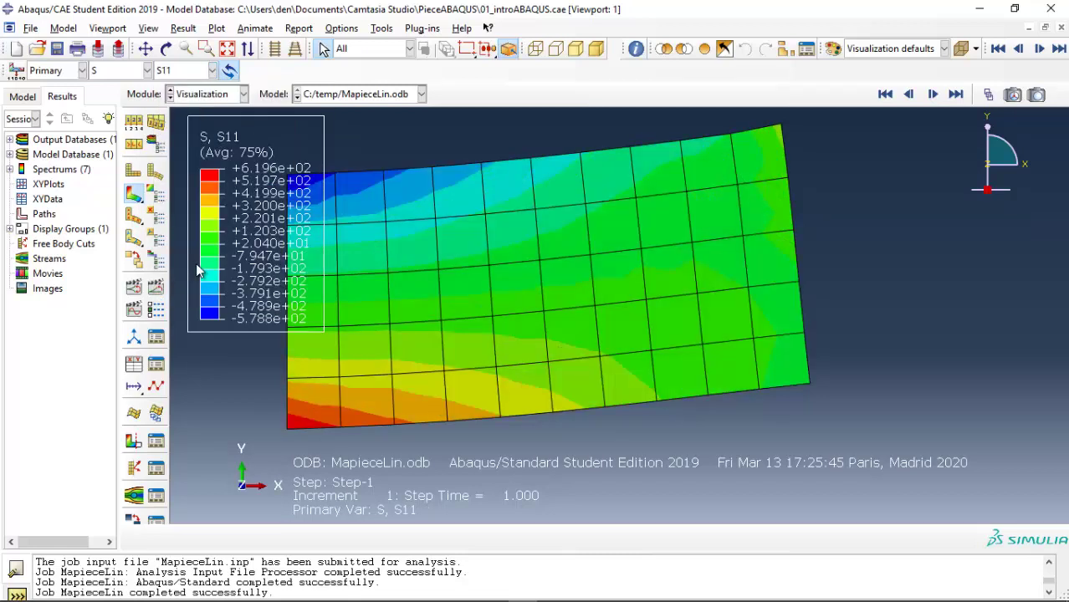
left_click(213, 71)
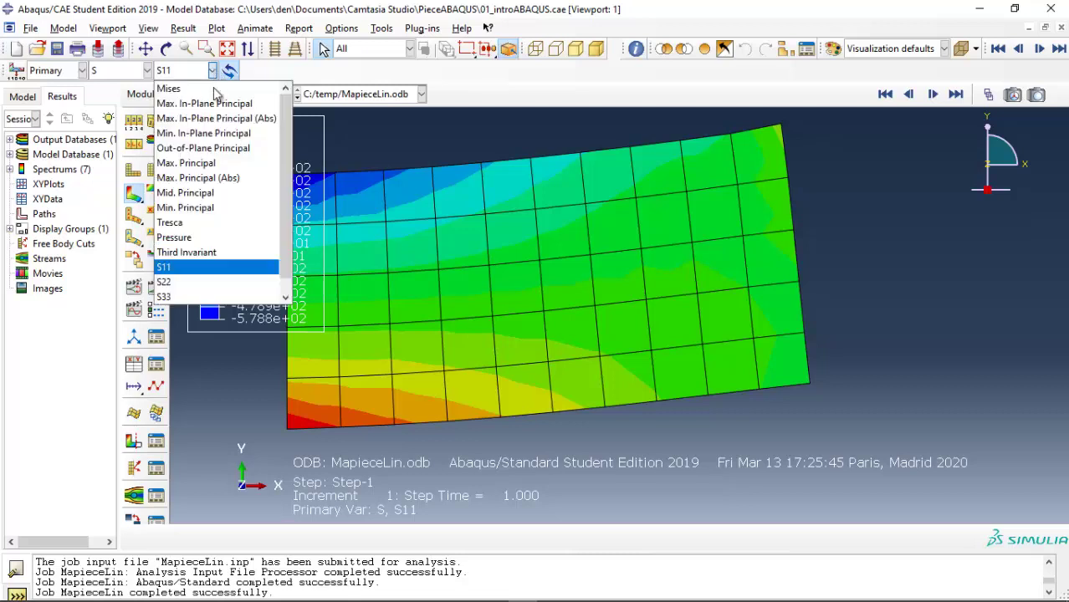
left_click(206, 283)
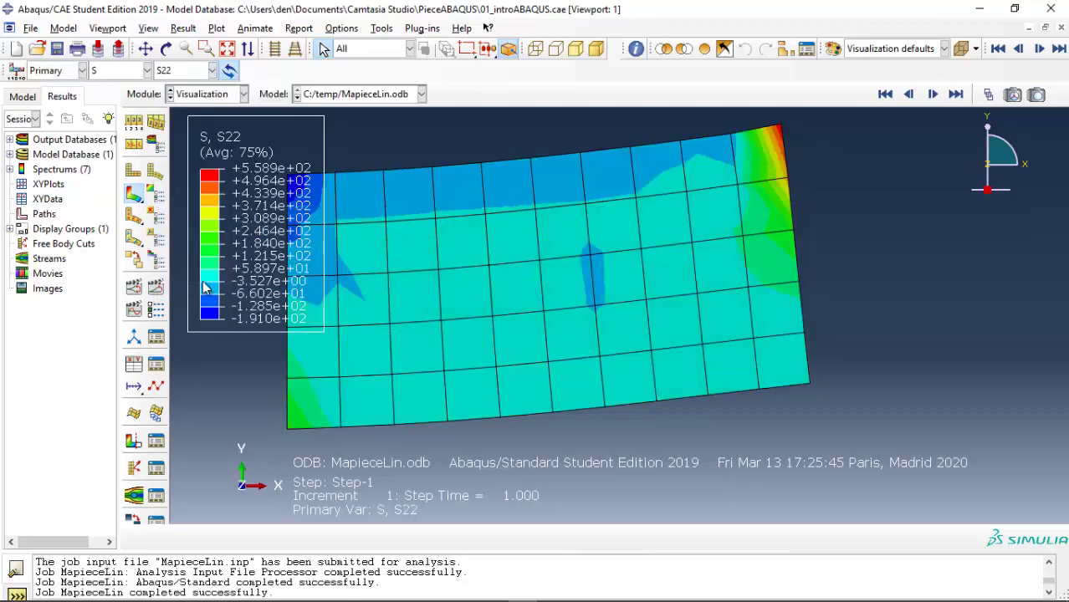
left_click(212, 71)
left_click(191, 297)
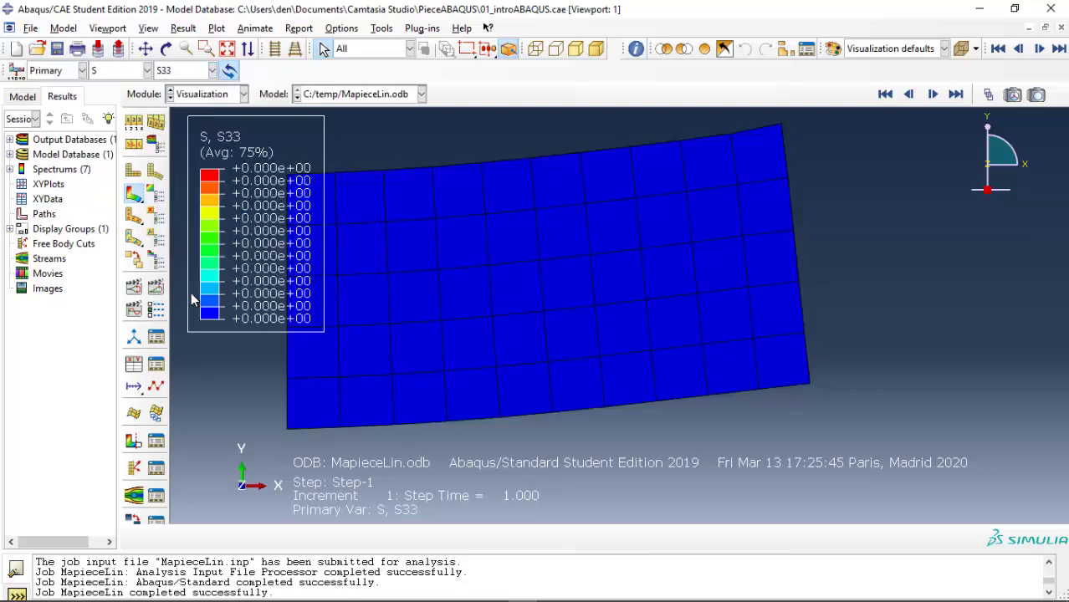